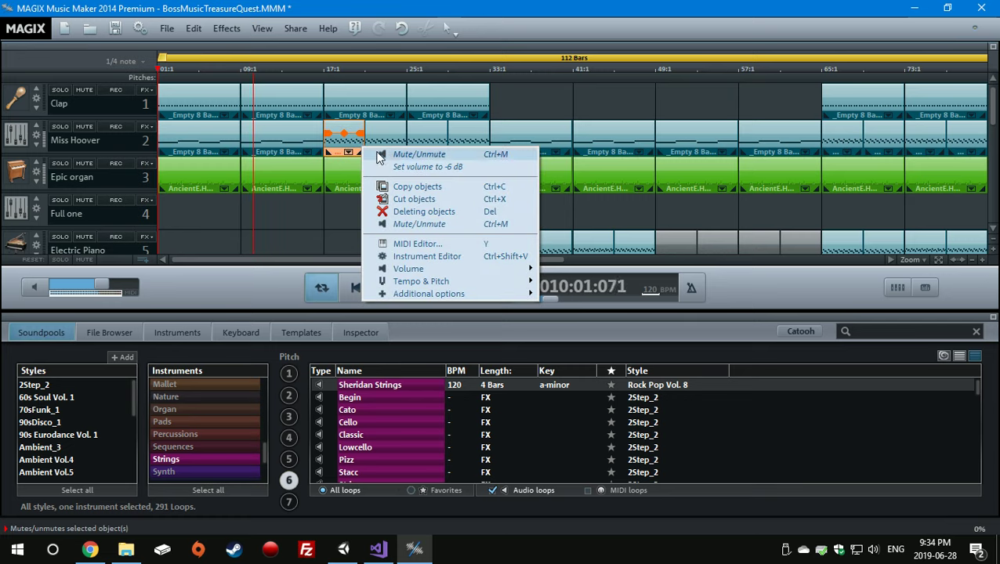
View the synth settings of the Miss Hoover clip at bar 17 in the Instrument Editor and close it.
click(428, 256)
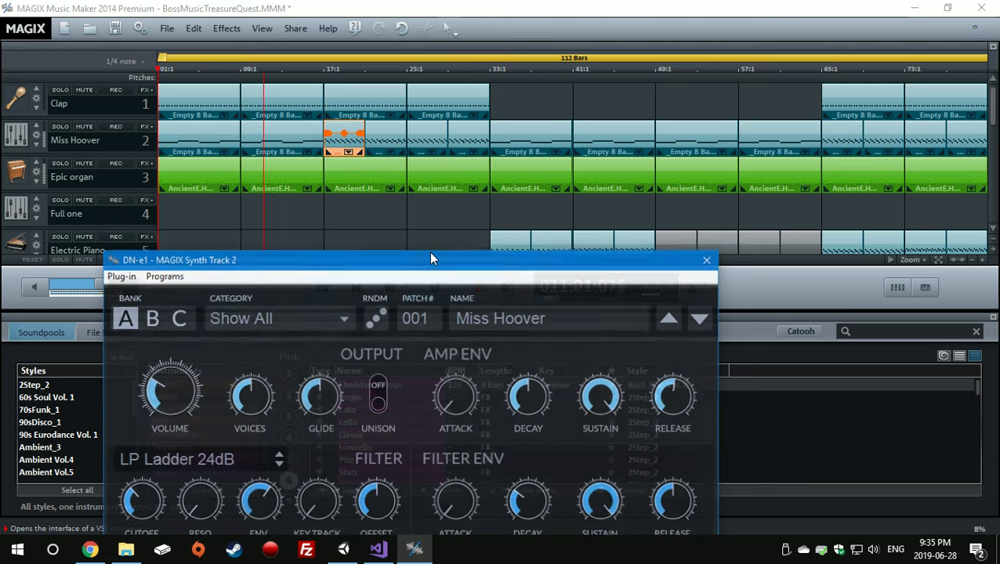
drag(616, 260, 643, 133)
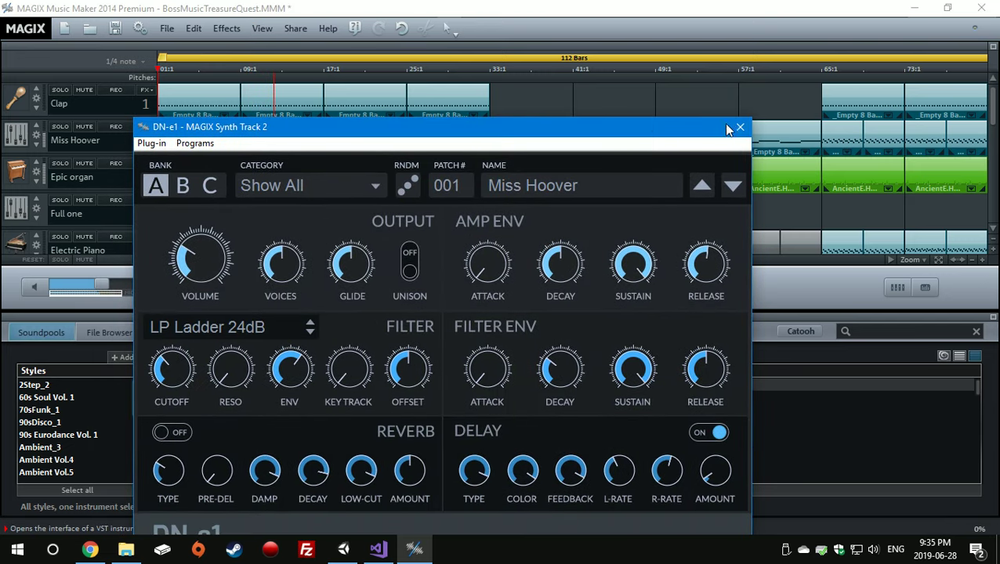
click(738, 132)
View the notes of the Miss Hoover clip at bar 17, audition a few piano keys around C3, and cancel the MIDI Editor.
right_click(352, 144)
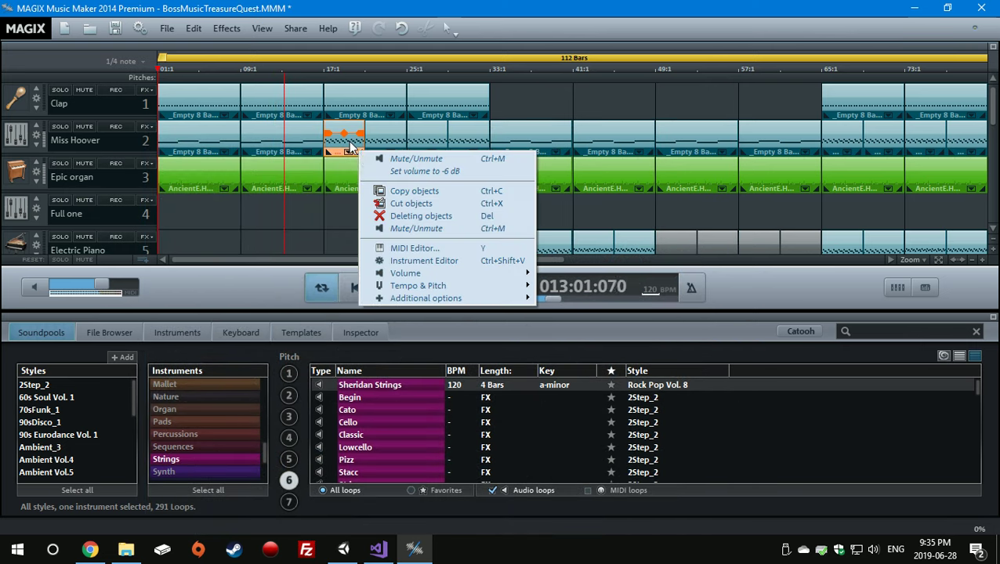
click(398, 242)
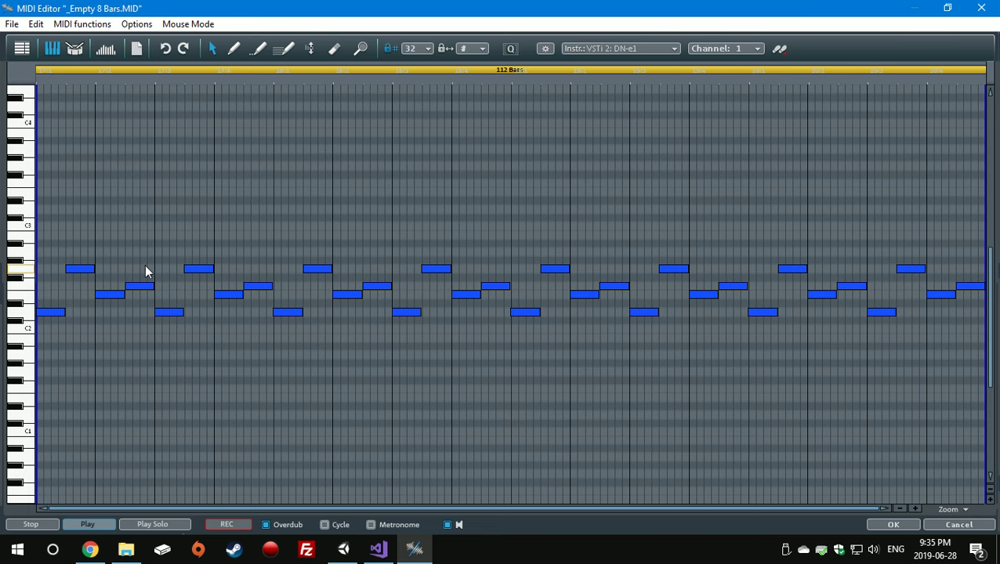
click(26, 270)
click(31, 227)
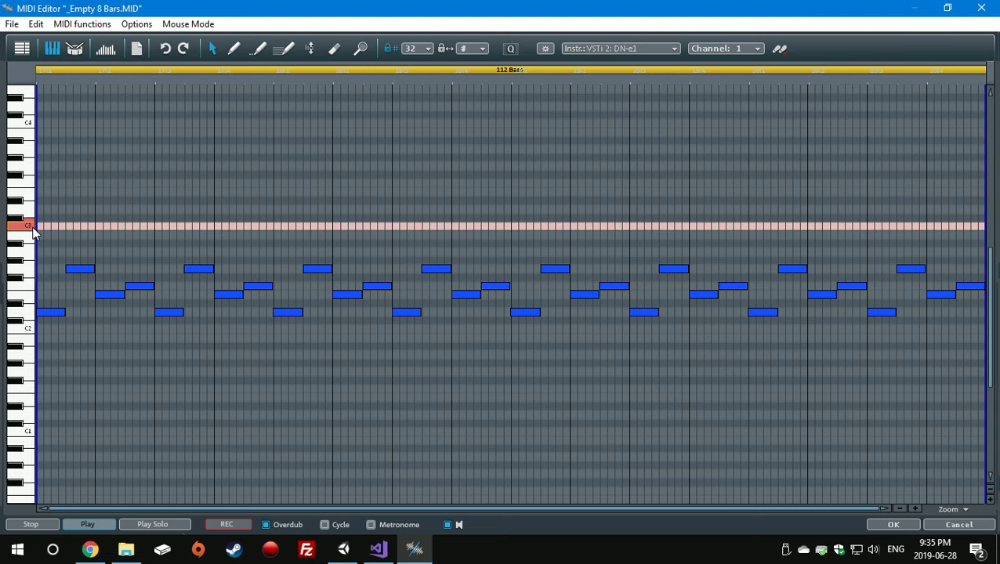
click(29, 239)
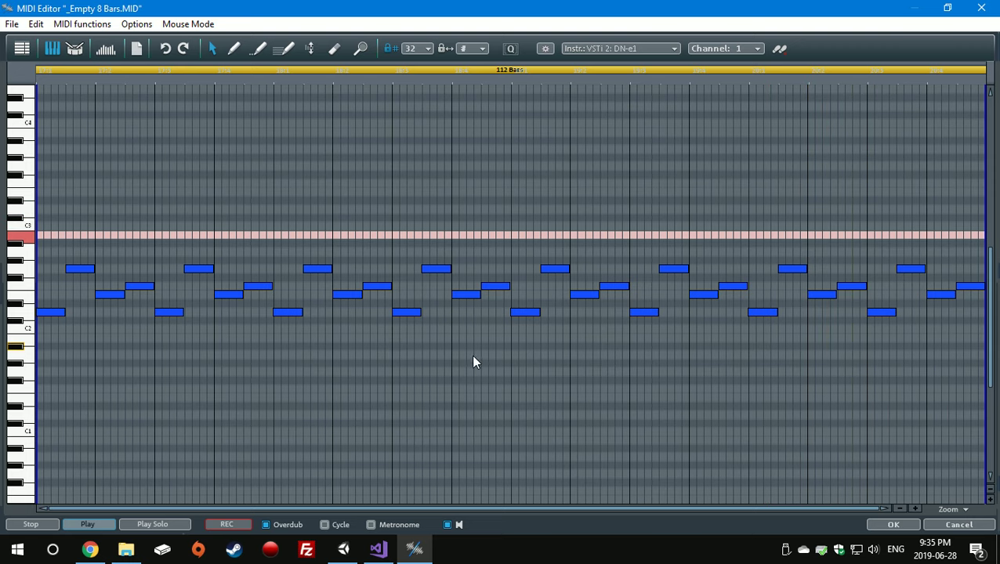
click(927, 524)
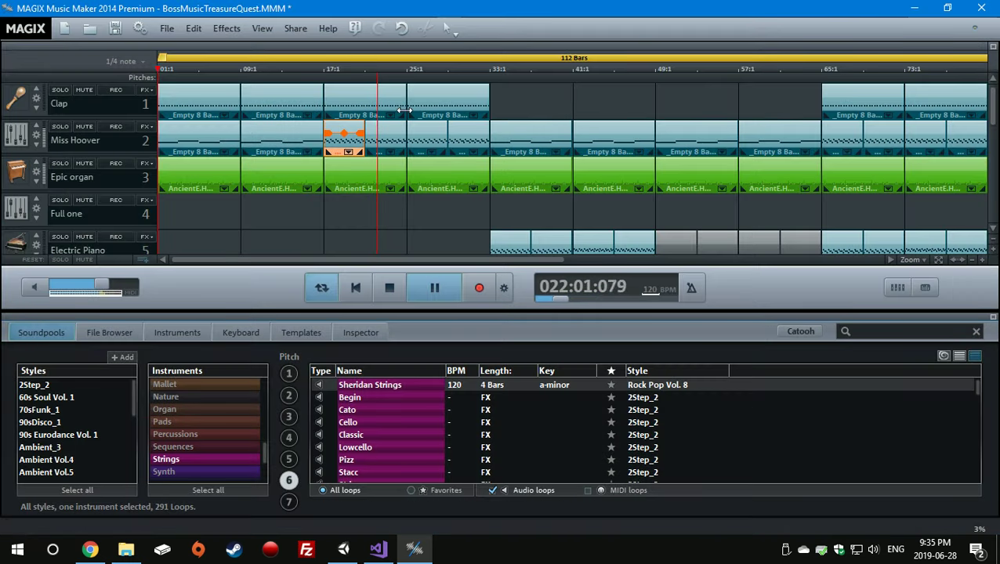
Try placing a copy of the Clap clip at bar 25 in the empty space after bar 33.
right_click(480, 104)
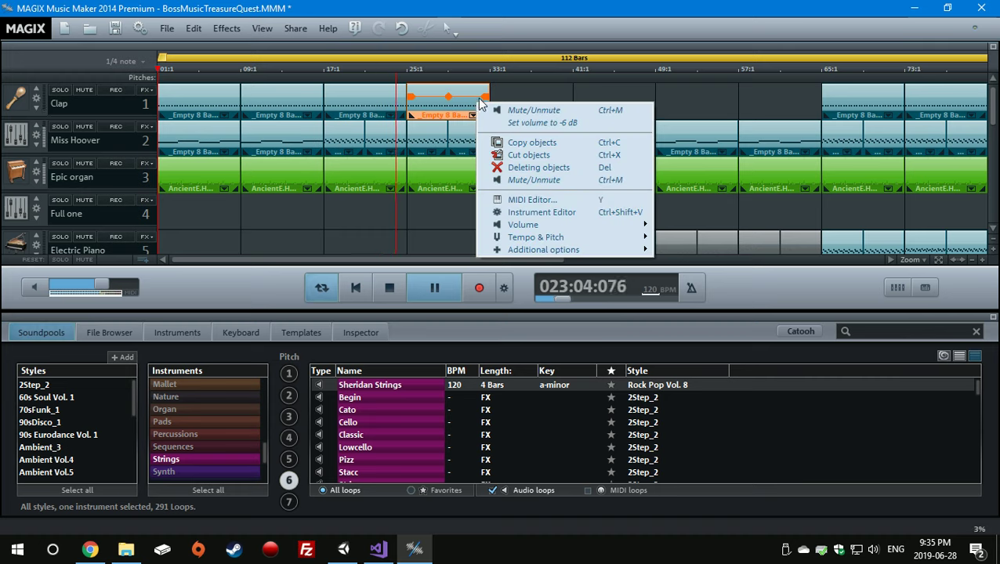
click(521, 141)
right_click(516, 104)
click(541, 144)
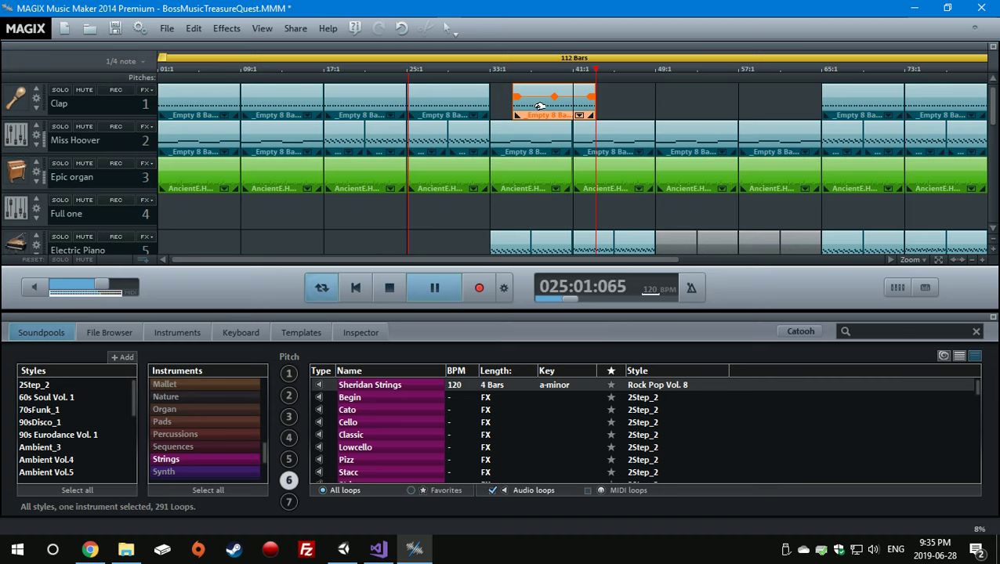
drag(541, 105, 518, 105)
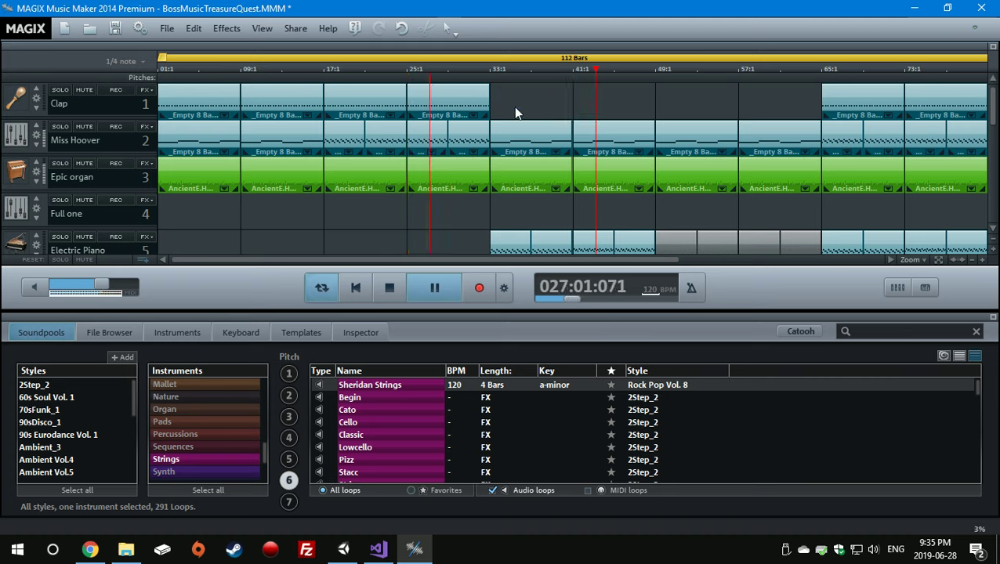
Examine how the clips on all tracks are arranged from bar 1 to bar 97.
scroll(520, 110, down, 2)
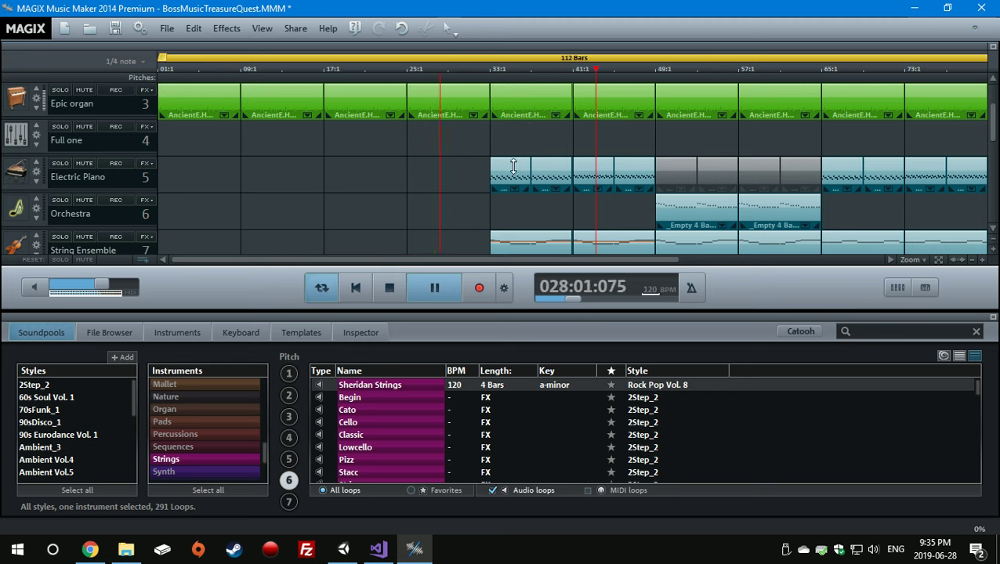
scroll(519, 186, down, 2)
scroll(520, 187, up, 4)
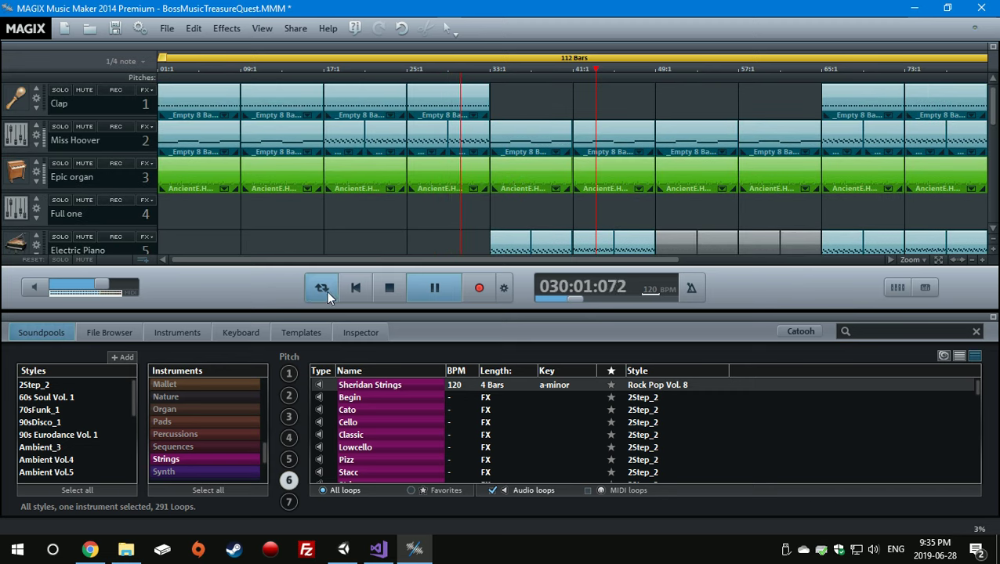
scroll(252, 395, up, 3)
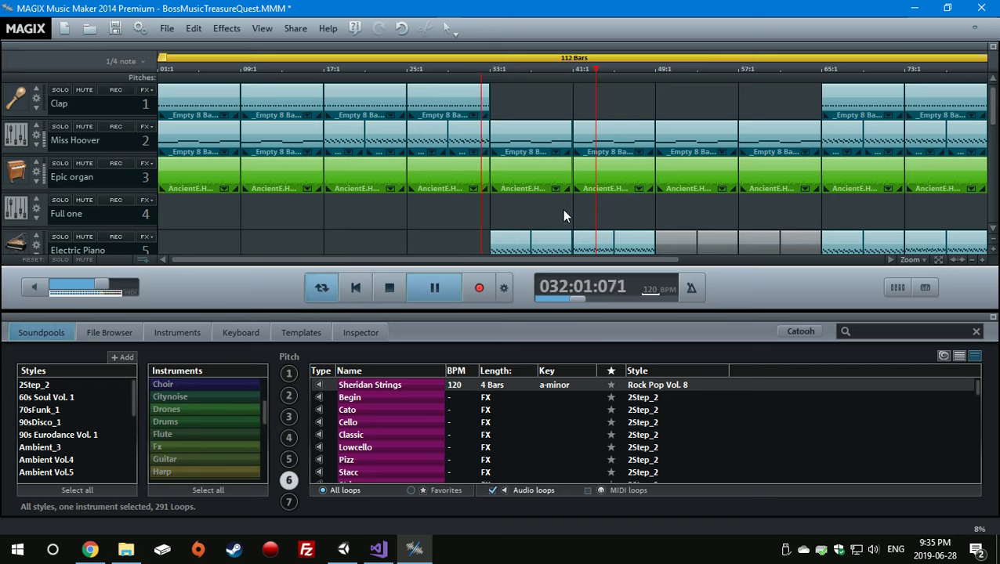
drag(521, 258, 650, 258)
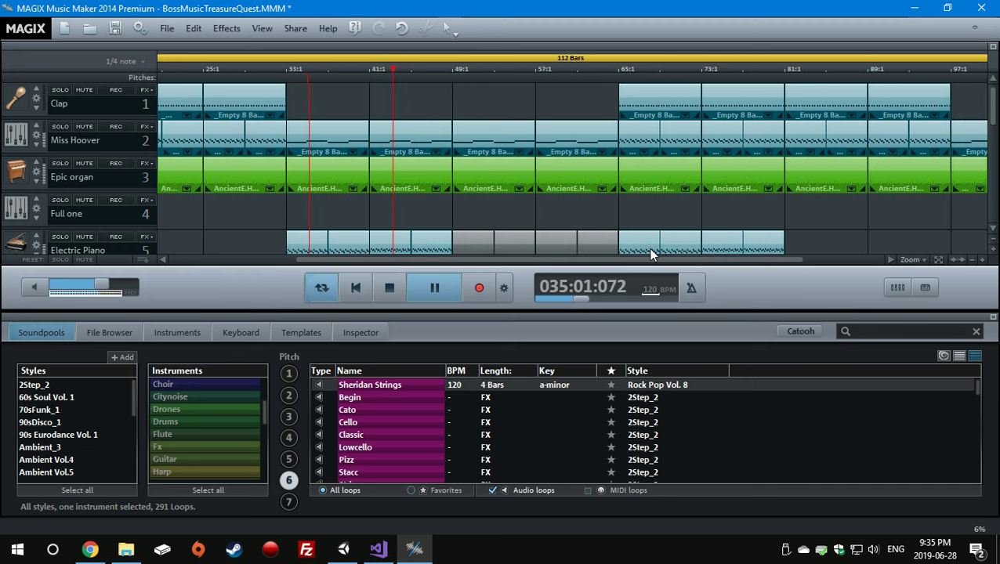
scroll(577, 172, down, 1)
scroll(579, 172, down, 2)
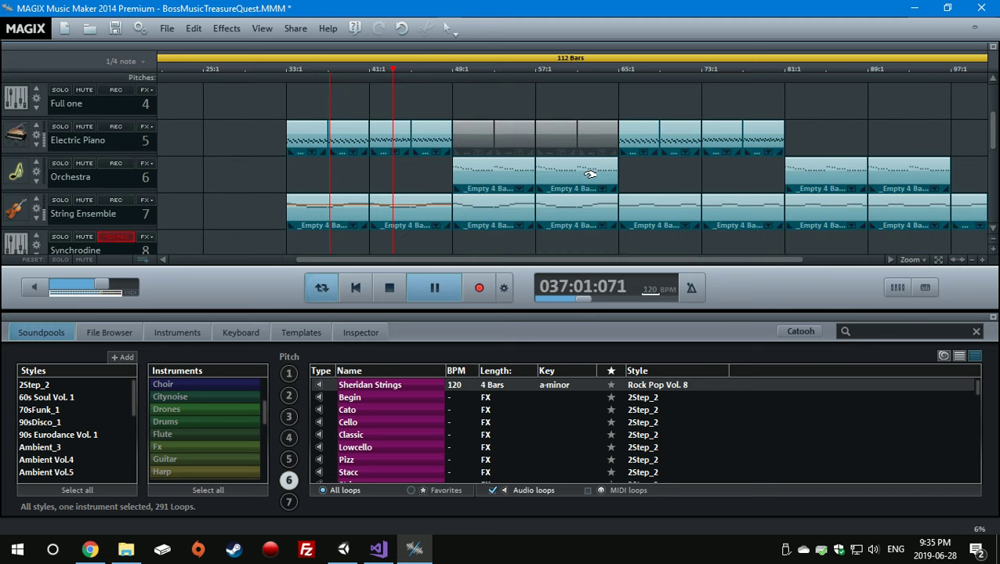
scroll(588, 179, up, 2)
scroll(588, 181, up, 1)
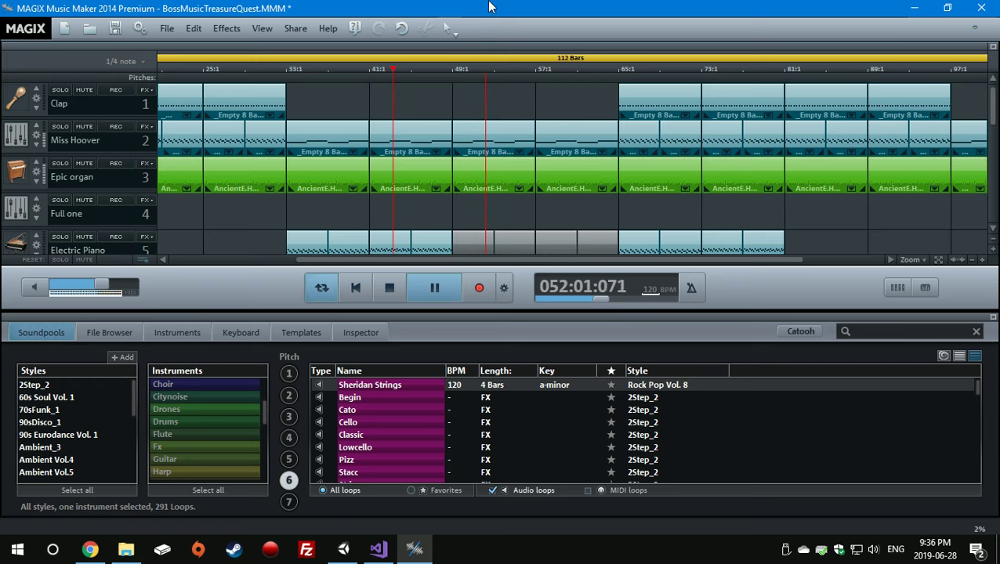
View the MIDI notes of the Orchestra clip at bar 57 and close the editor.
scroll(474, 202, down, 2)
double_click(566, 206)
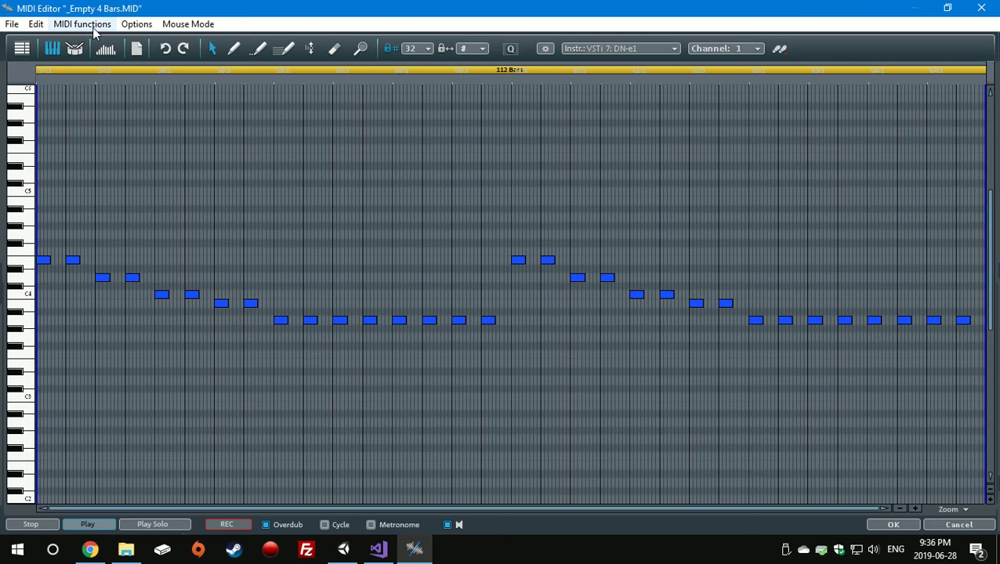
click(981, 8)
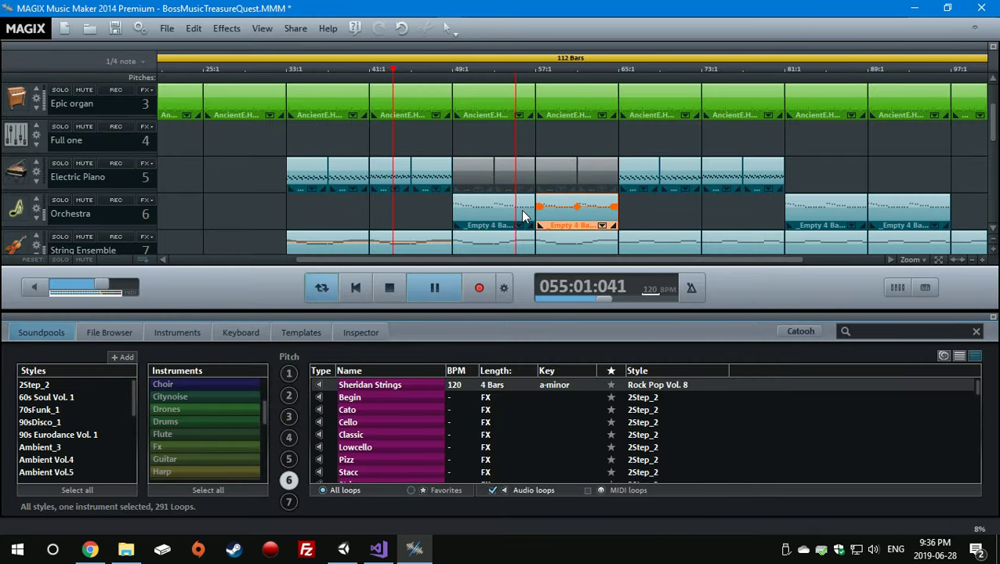
Open the Instrument Editor for the Orchestra clip at bar 57 and set the synth's volume to 24 %.
right_click(560, 210)
click(615, 322)
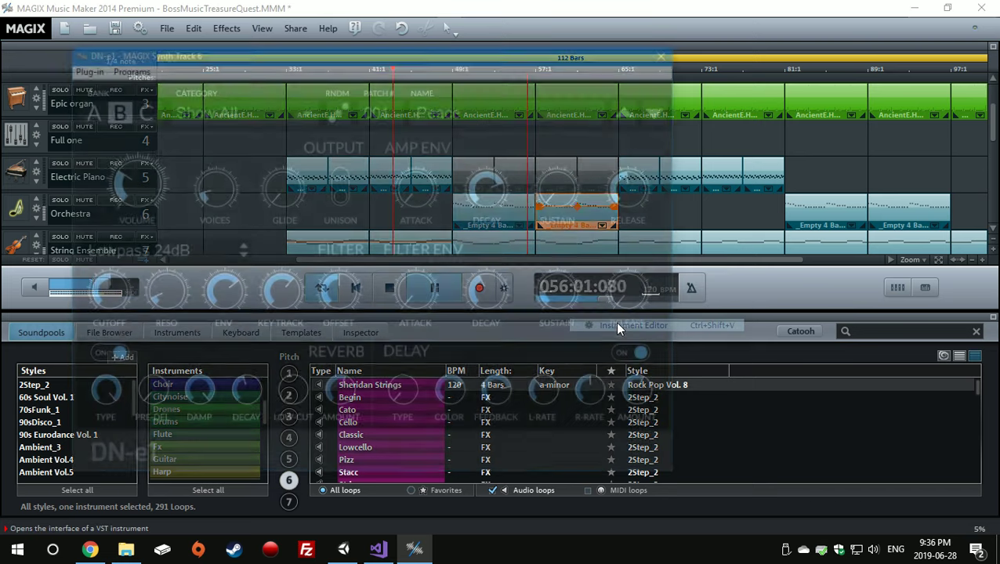
mouse_move(124, 182)
mouse_down()
mouse_move(114, 193)
mouse_move(118, 165)
mouse_move(114, 182)
mouse_up()
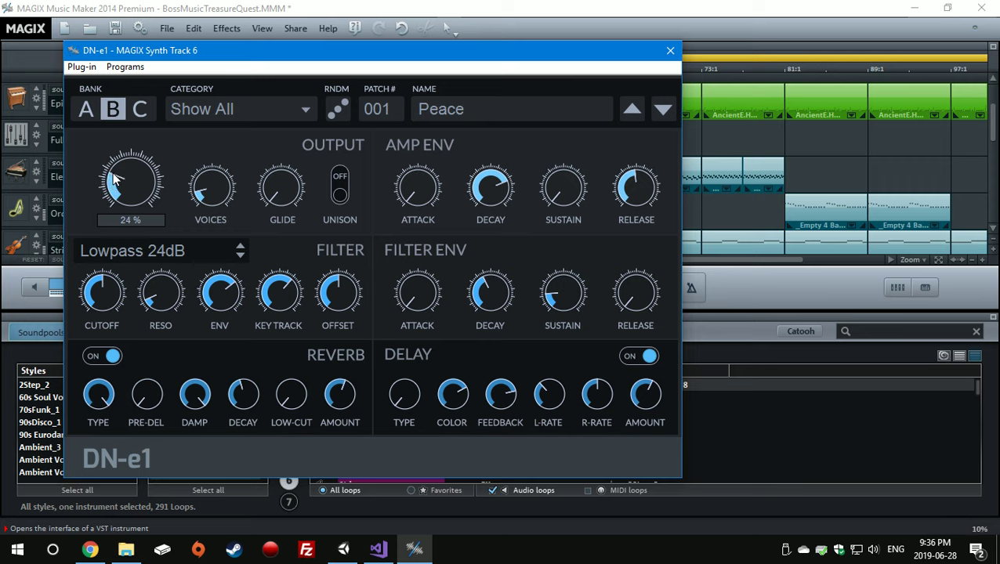
Turn the Orchestra synth's voices up to the maximum and slightly lower its reverb amount.
drag(212, 201, 209, 185)
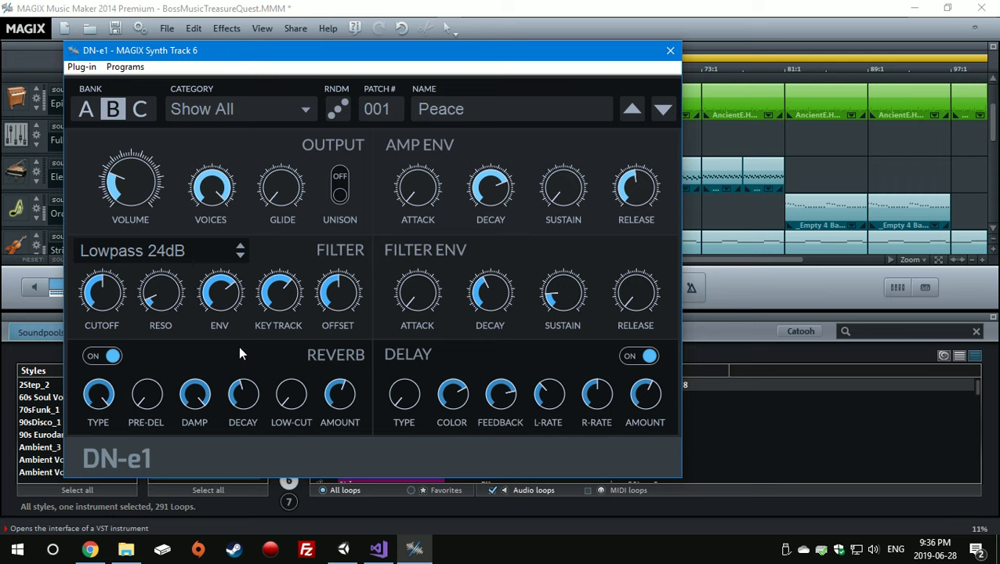
mouse_move(345, 383)
click(667, 55)
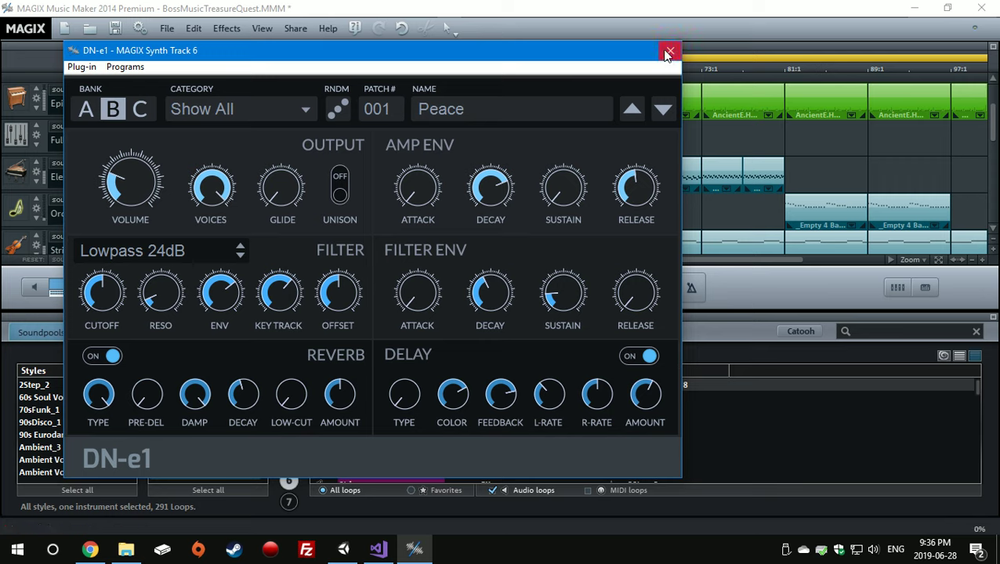
mouse_move(114, 182)
click(670, 52)
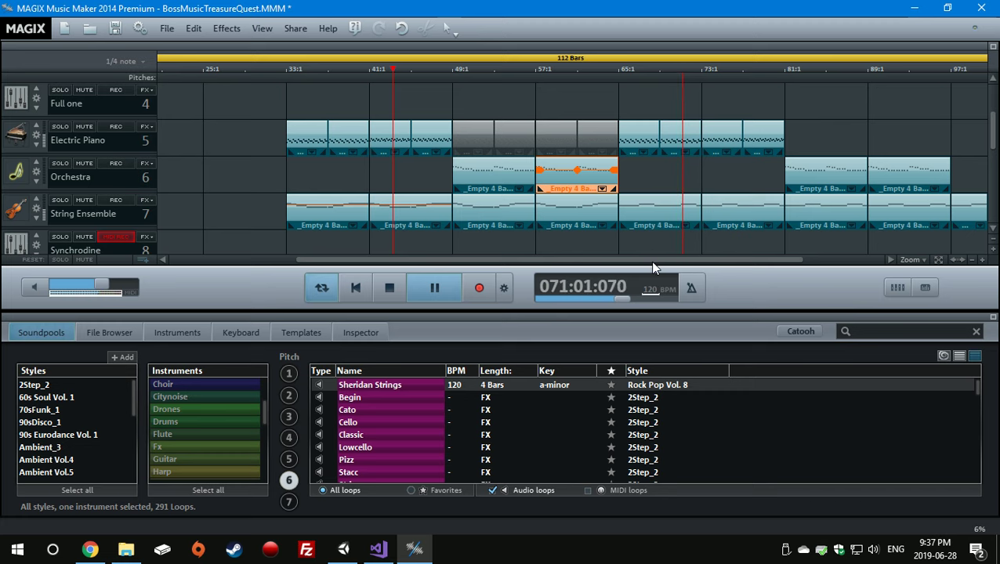
Examine which clips play on each track in the second half of the song, up to bar 112.
scroll(755, 179, up, 2)
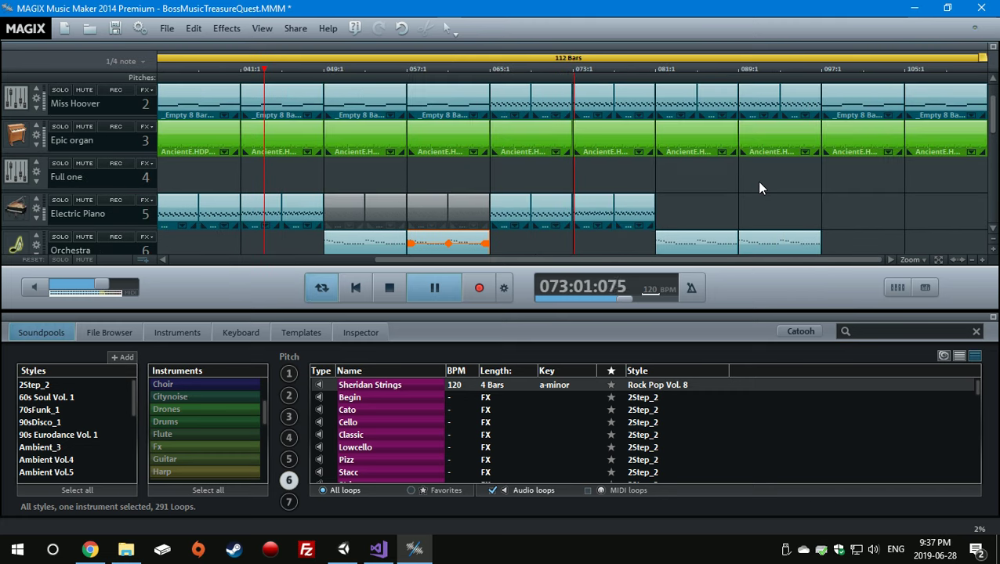
scroll(756, 180, down, 2)
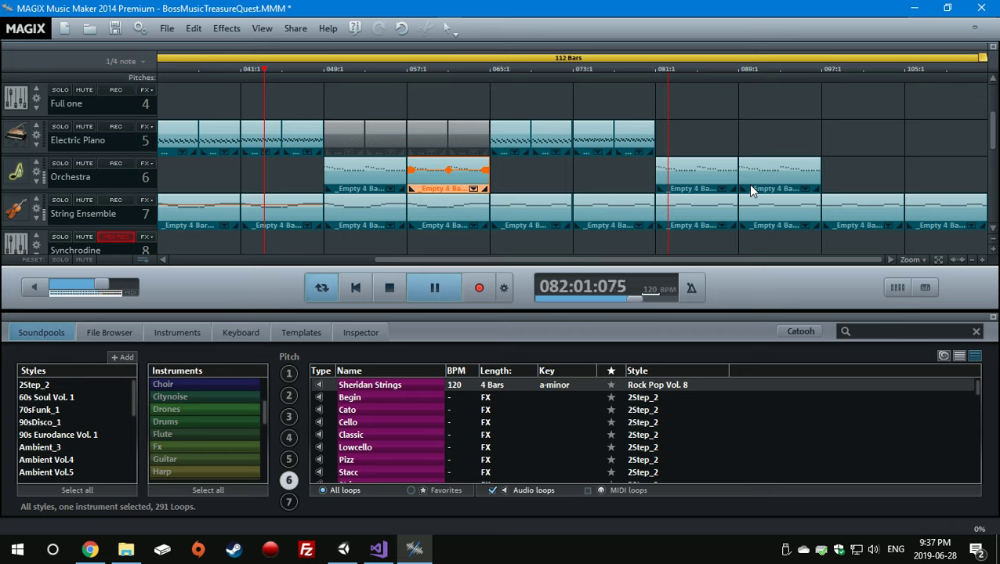
drag(657, 261, 470, 231)
scroll(470, 227, up, 3)
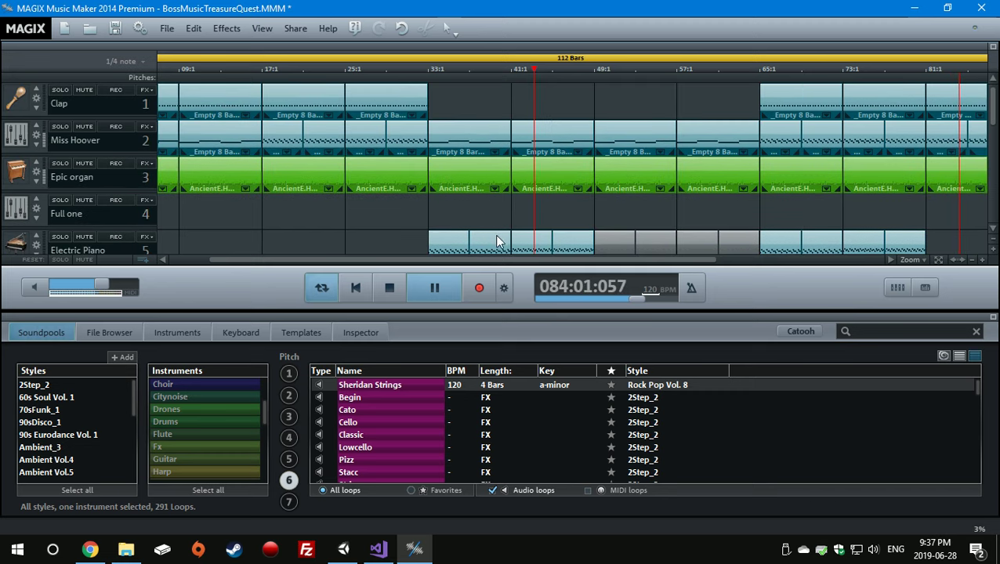
drag(511, 261, 689, 261)
scroll(739, 228, down, 2)
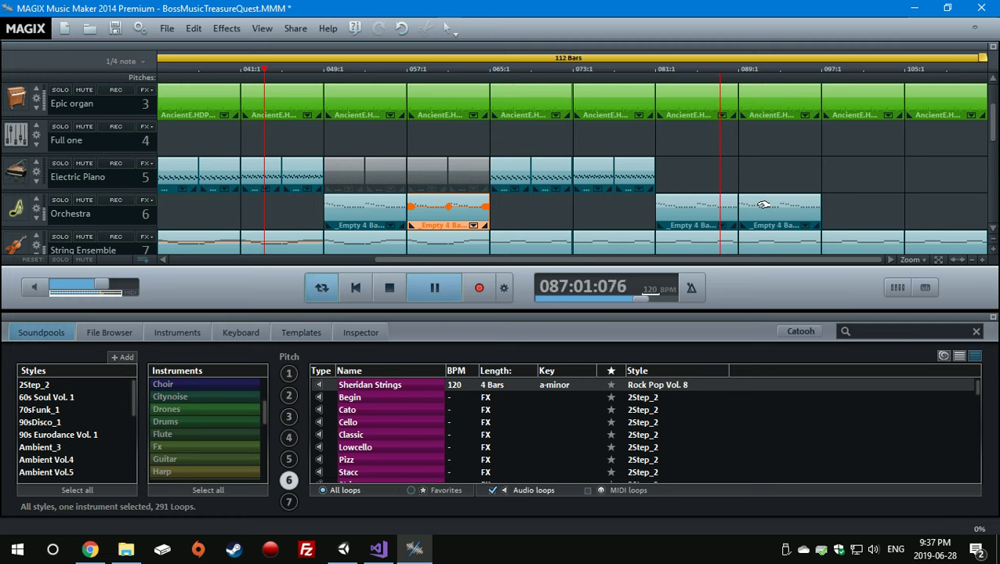
scroll(686, 209, up, 2)
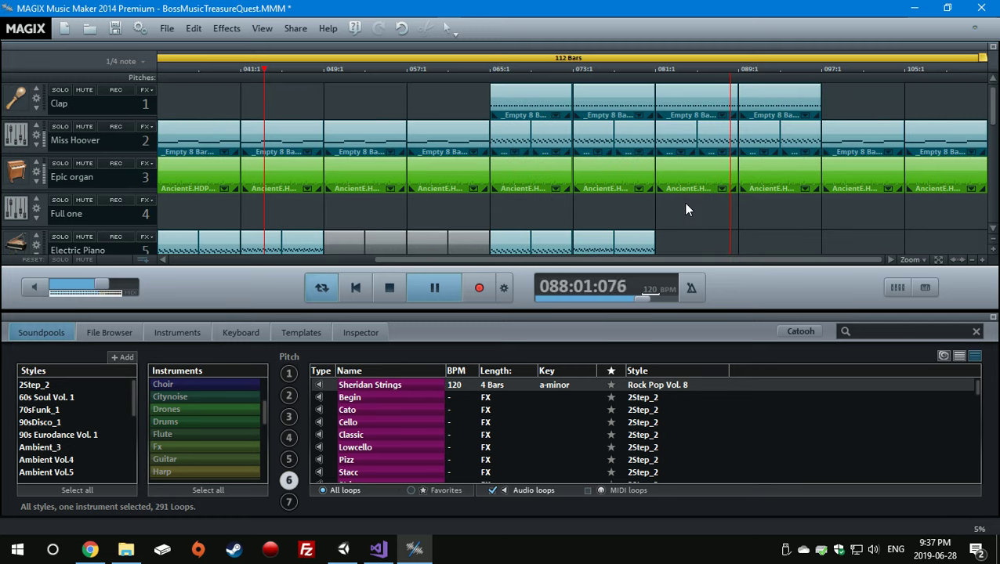
scroll(687, 209, down, 3)
scroll(686, 209, up, 3)
scroll(760, 208, down, 3)
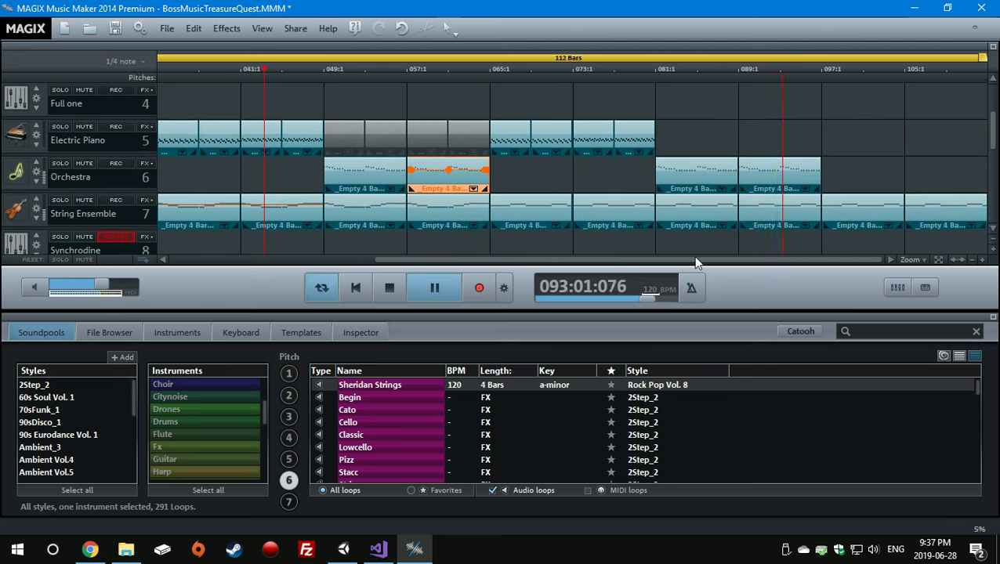
Copy the two String Ensemble clips at bars 49 and 57 and clear the selection.
mouse_move(671, 260)
mouse_down()
mouse_move(467, 260)
mouse_move(685, 260)
mouse_up()
drag(364, 235, 470, 222)
right_click(470, 223)
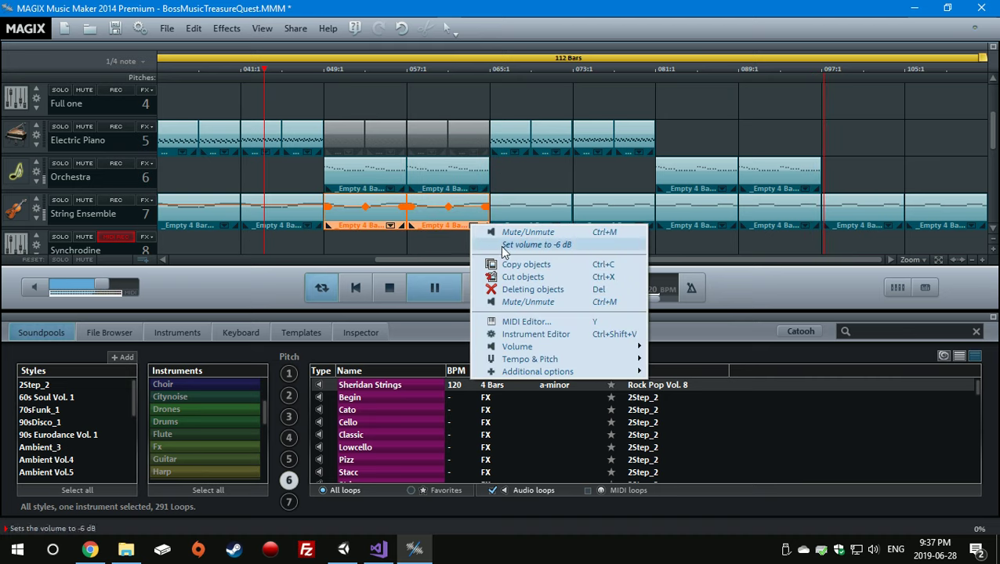
click(516, 262)
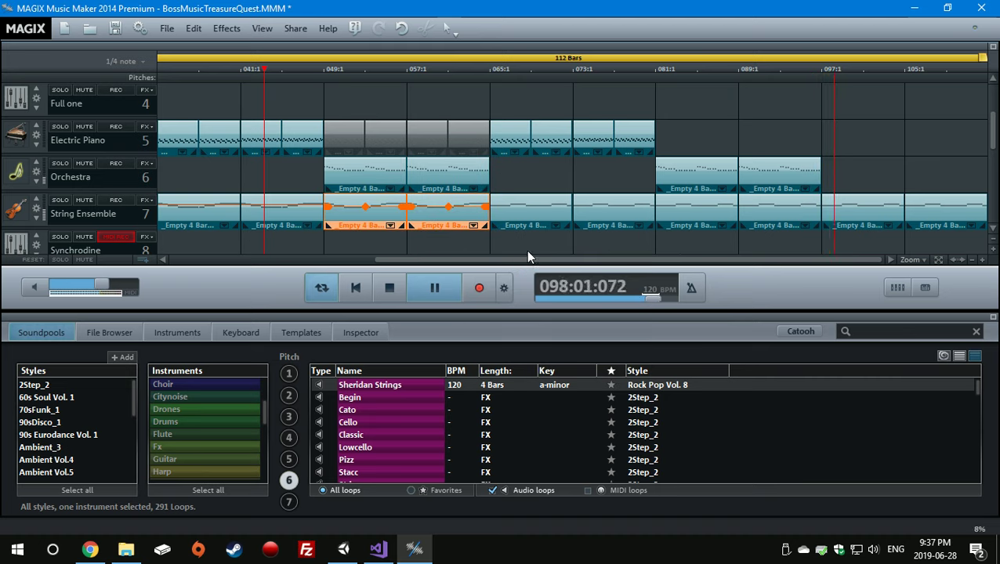
click(528, 246)
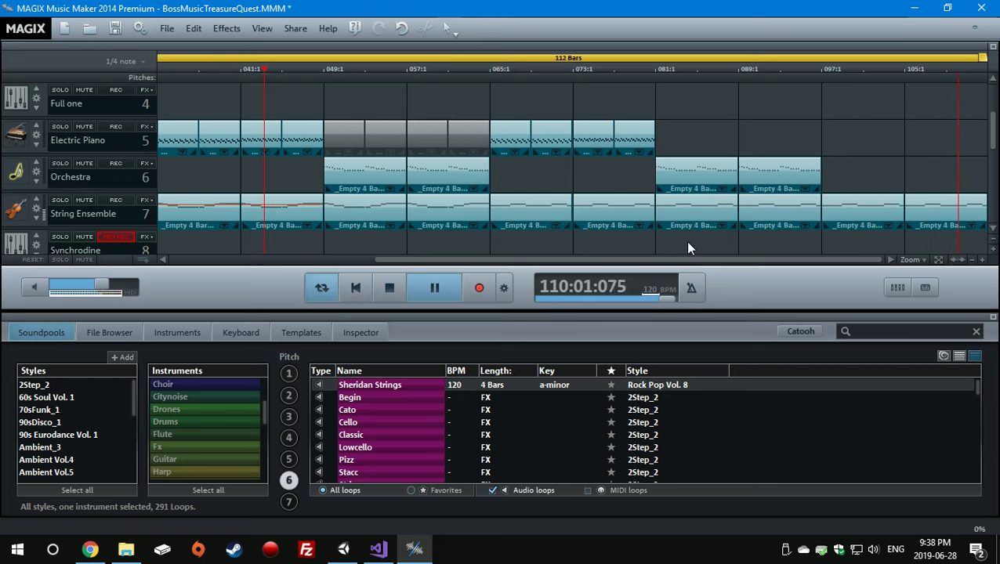
Review the end of the song around bar 112 and the tracks from bar 1 onward.
scroll(772, 203, up, 3)
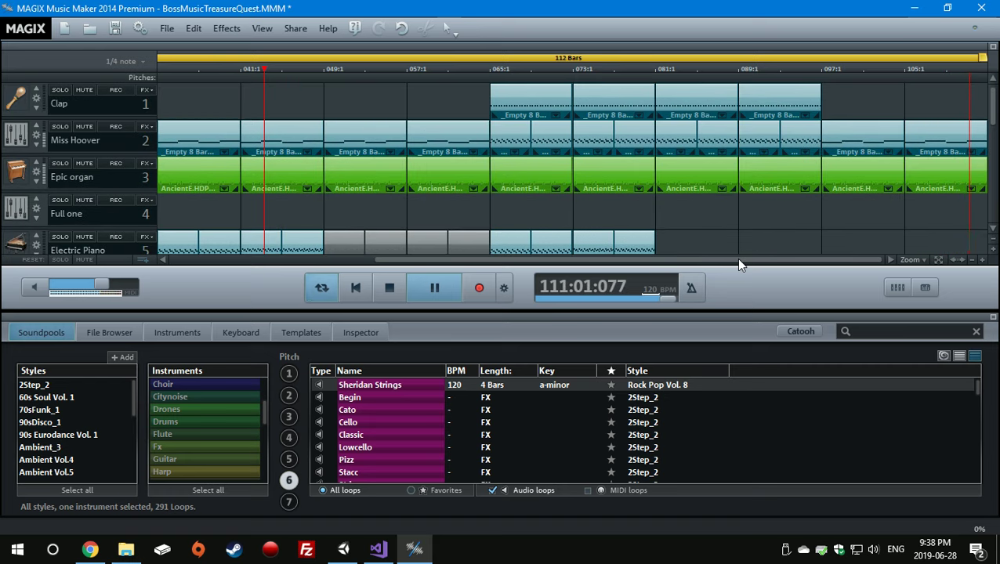
drag(736, 258, 390, 266)
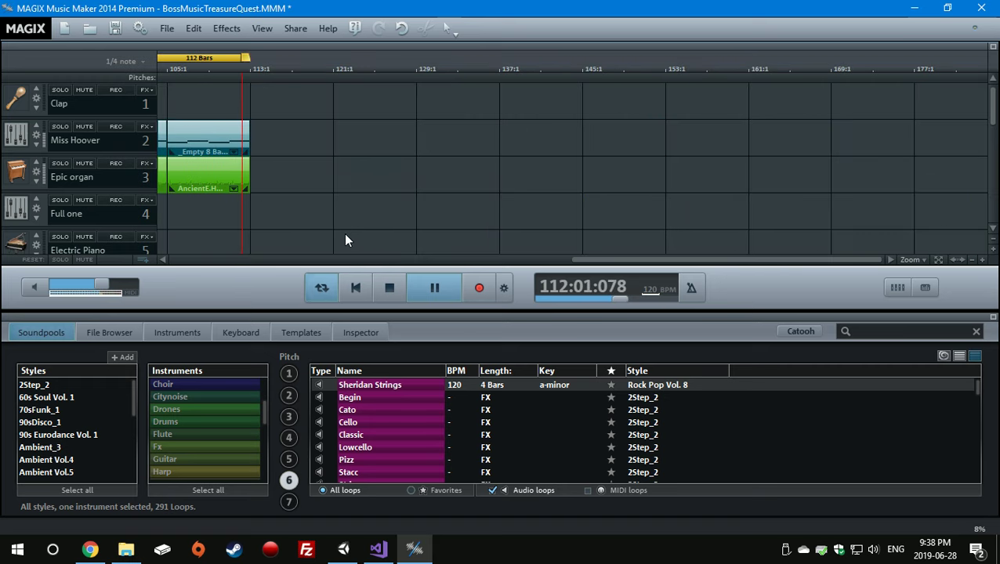
drag(552, 264, 165, 263)
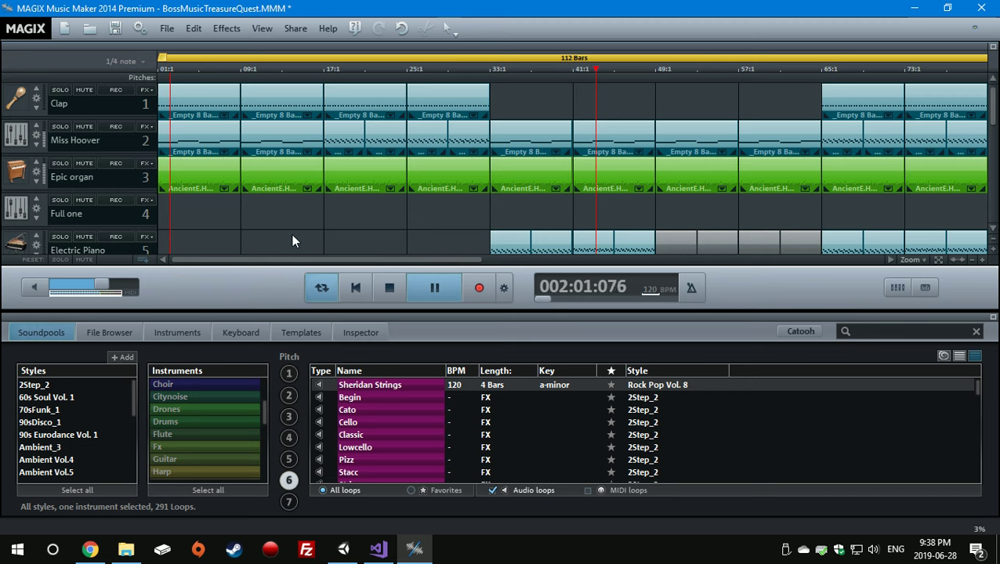
scroll(335, 221, down, 6)
scroll(335, 222, up, 2)
scroll(335, 222, up, 3)
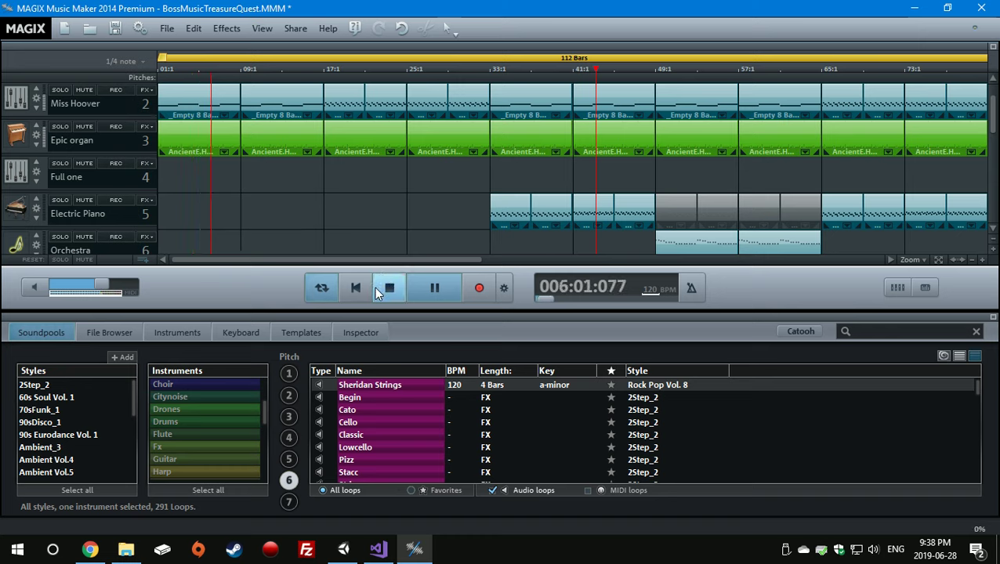
Lower the master volume slightly.
key(alt+f)
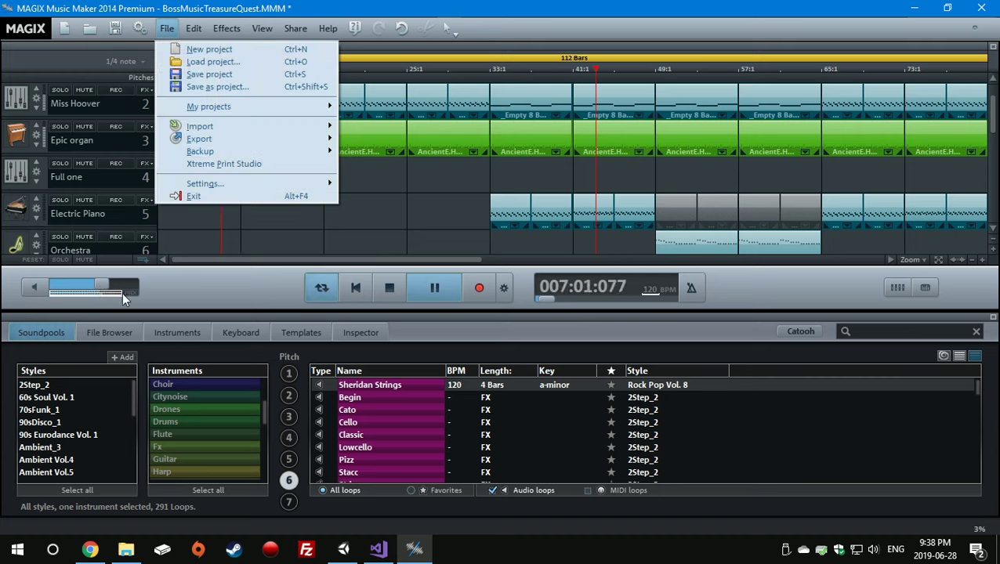
click(105, 283)
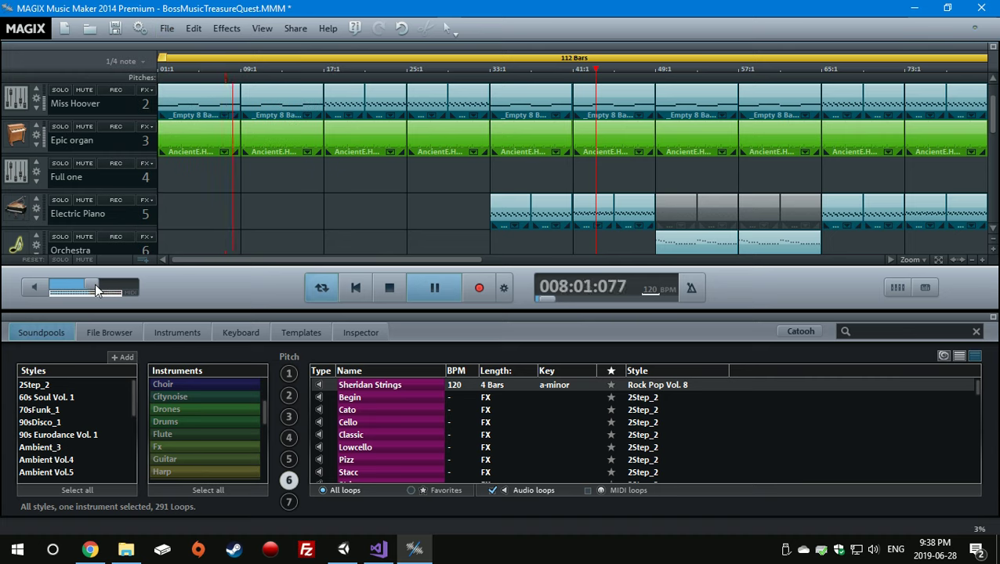